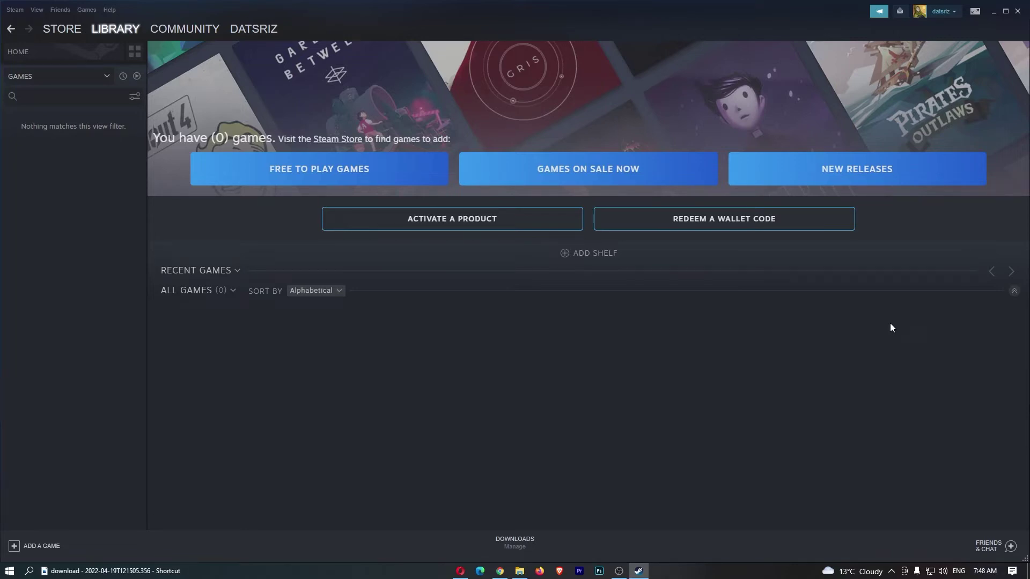
Step: Open Account details from the username dropdown, showing store history, contact info and security
{"action": "left_click", "coordinate": [934, 13]}
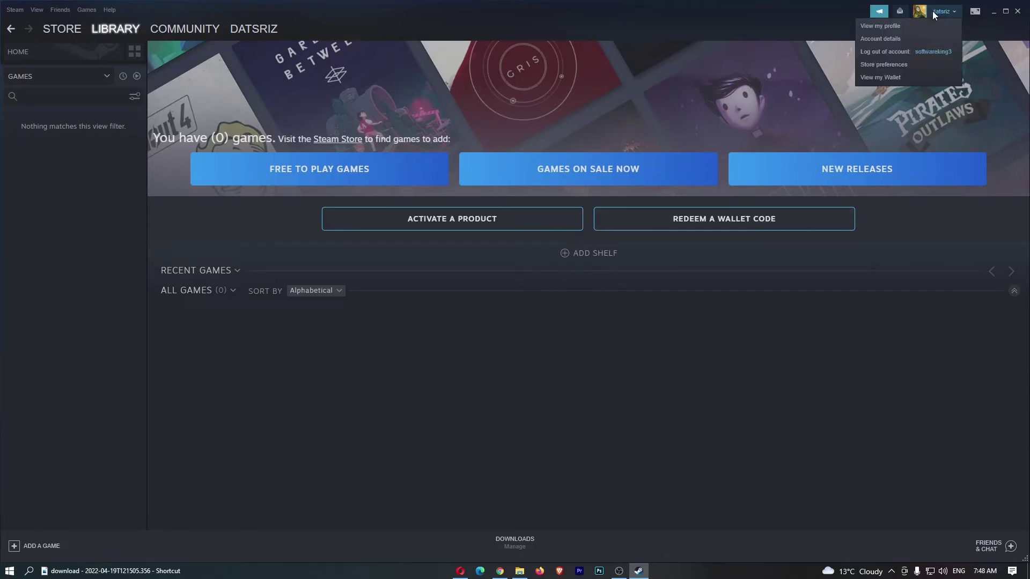
{"action": "left_click", "coordinate": [879, 39]}
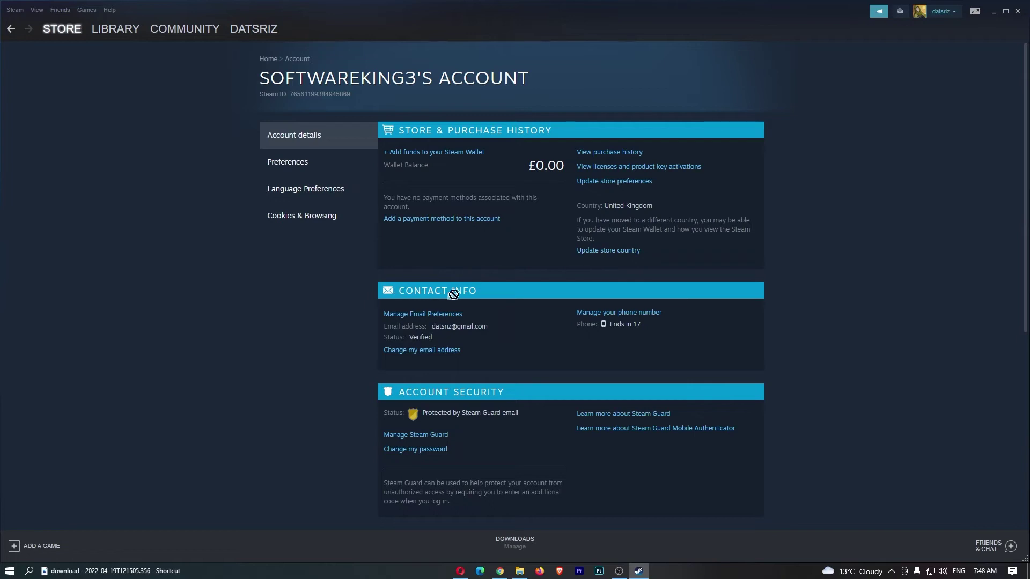
{"action": "left_click_drag", "start_coordinate": [575, 313], "coordinate": [662, 316]}
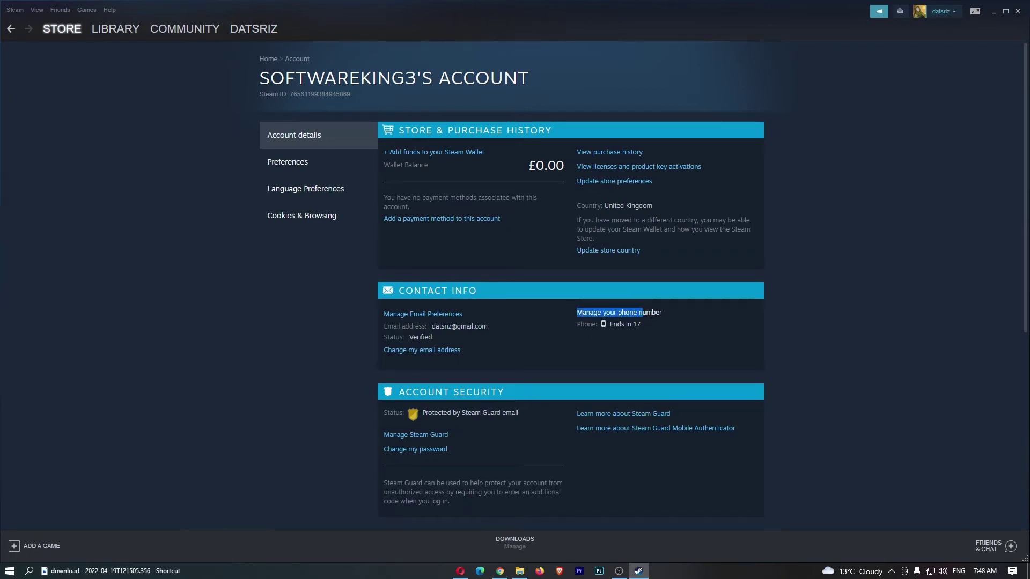
{"action": "left_click", "coordinate": [680, 326]}
Step: Open Manage your phone number and choose Change number to reach the SMS verification options
{"action": "left_click", "coordinate": [640, 313]}
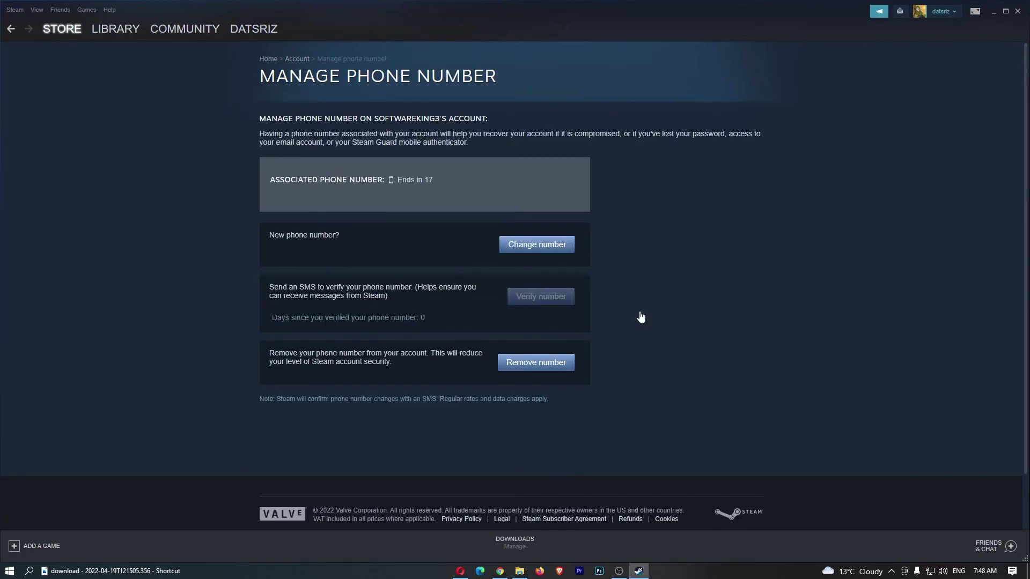
{"action": "left_click", "coordinate": [535, 245]}
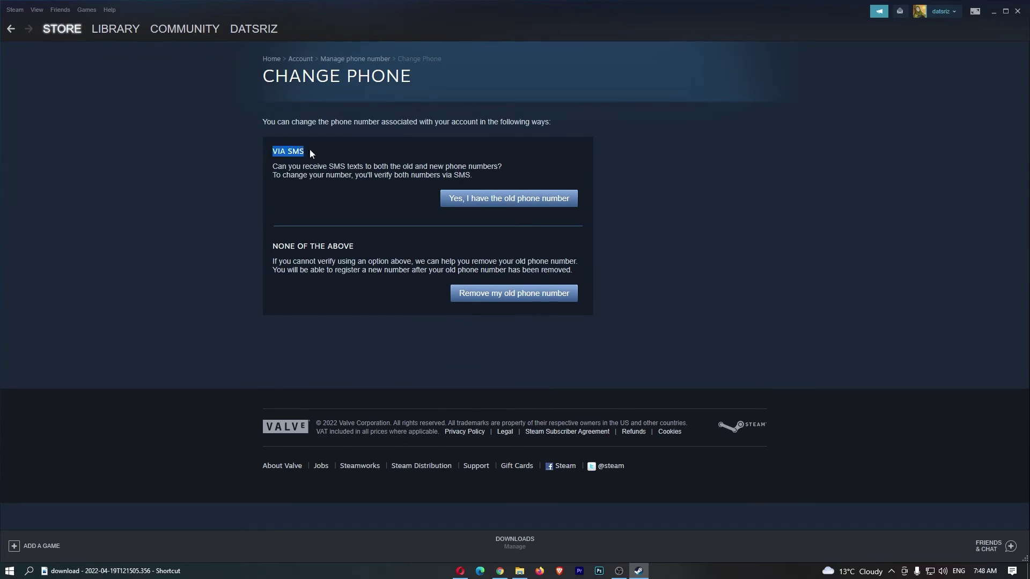
{"action": "left_click", "coordinate": [327, 164]}
{"action": "left_click_drag", "start_coordinate": [348, 165], "coordinate": [329, 165]}
Step: Confirm 'Yes, I have the old phone number' and focus the empty SMS code field
{"action": "left_click", "coordinate": [513, 201]}
{"action": "left_click", "coordinate": [476, 220]}
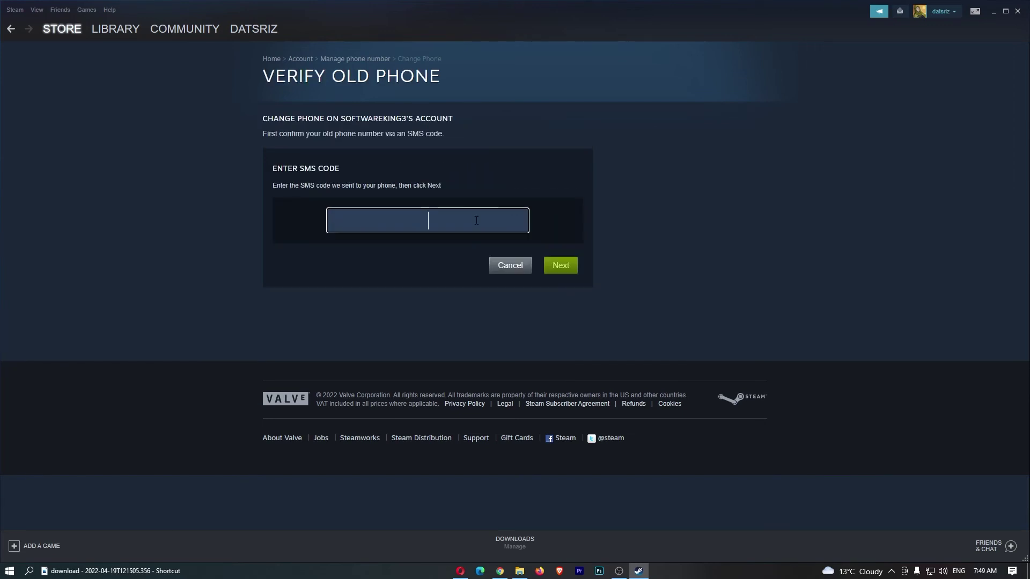